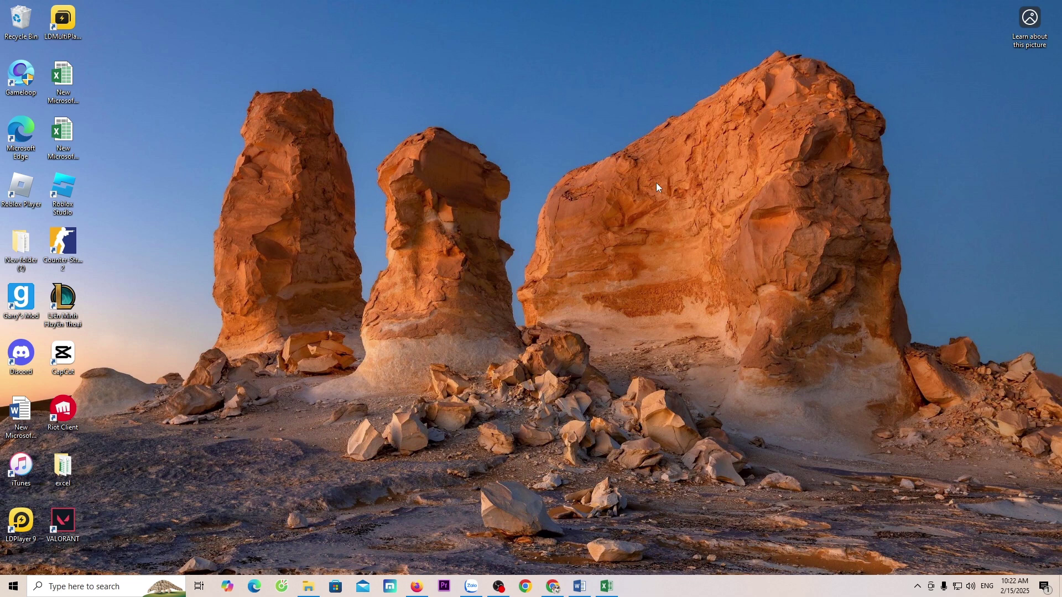
# Bring up the desktop context menu to reach Display settings.
pyautogui.rightClick(444, 222)
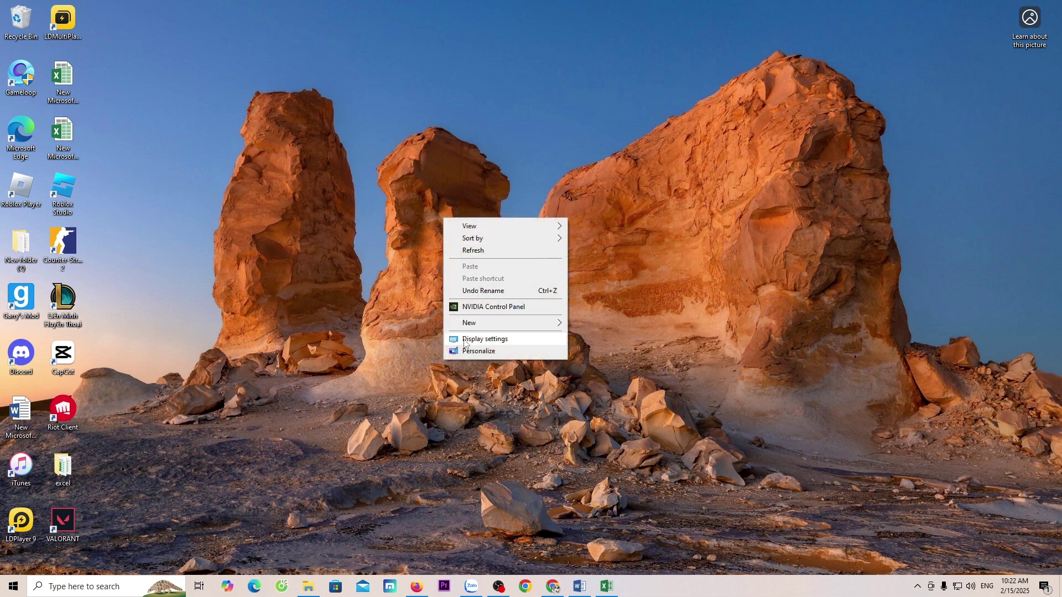
# Enable hardware-accelerated GPU scheduling and browse to the Desktop VALORANT shortcut for per-app graphics.
pyautogui.click(511, 341)
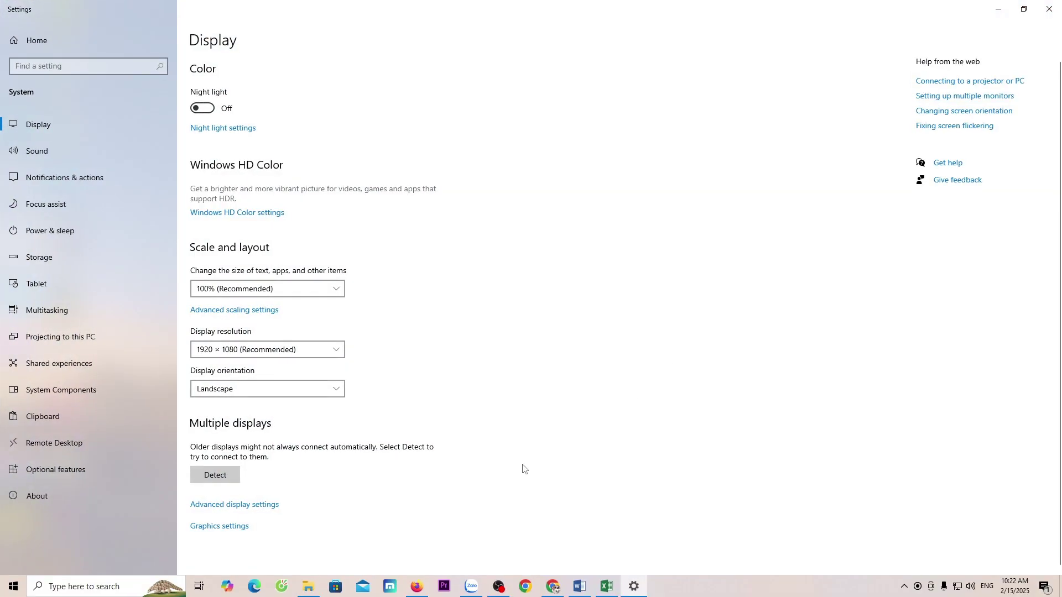
pyautogui.click(219, 532)
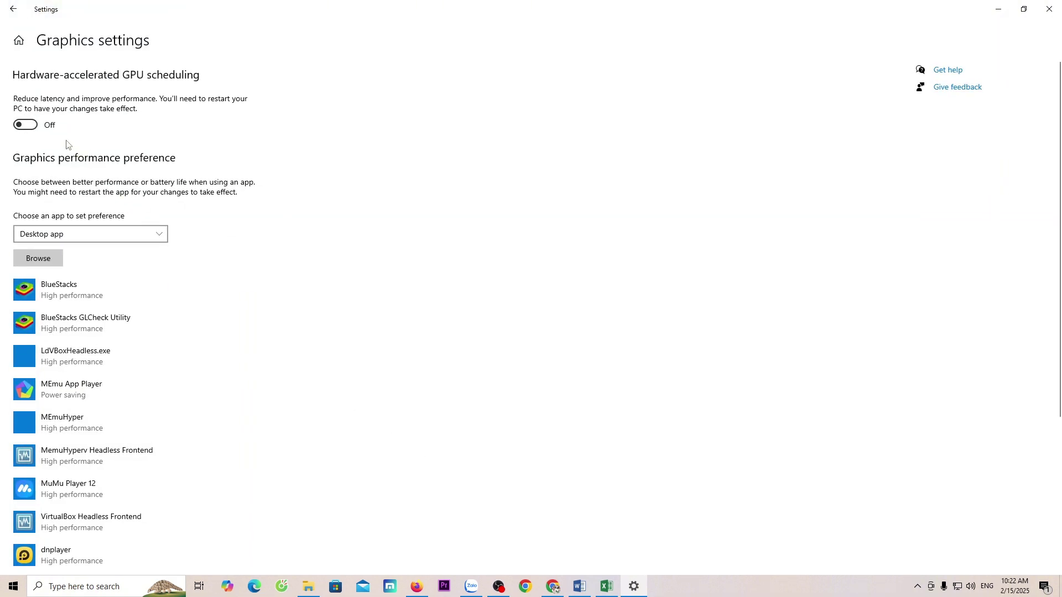
pyautogui.click(25, 125)
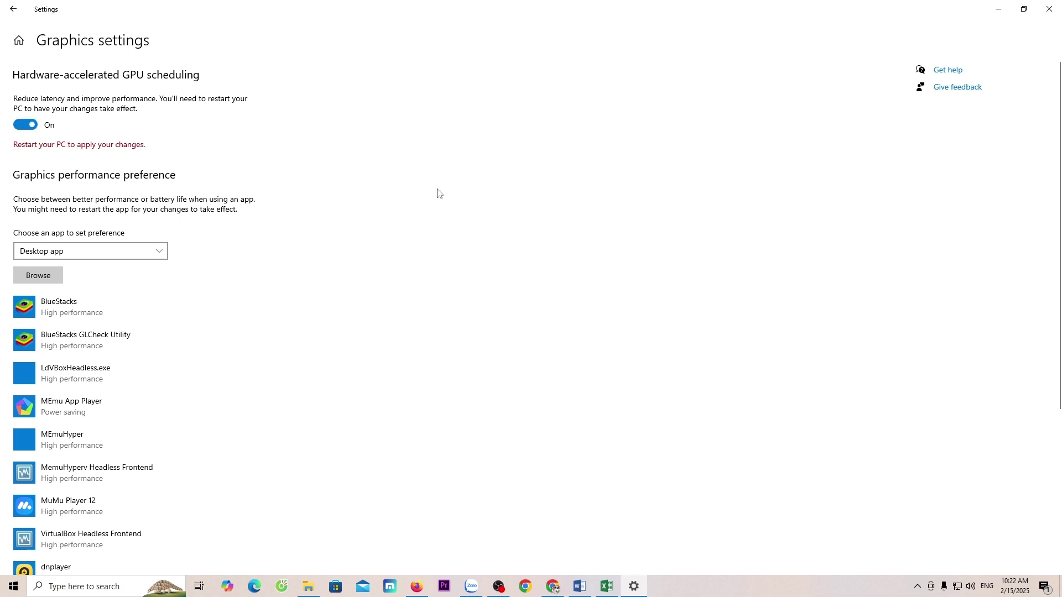
pyautogui.click(38, 281)
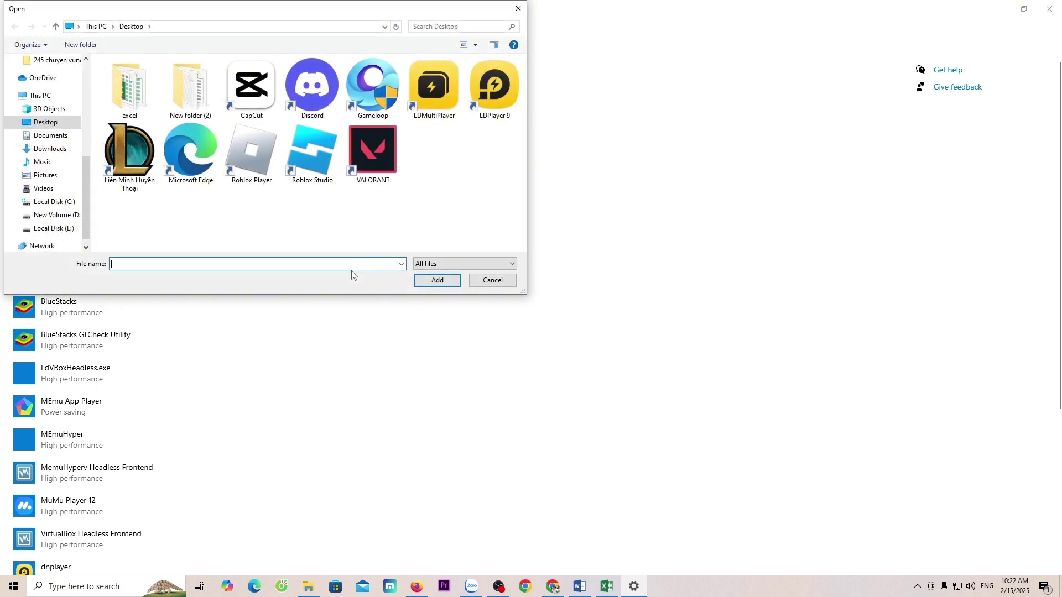
pyautogui.click(382, 161)
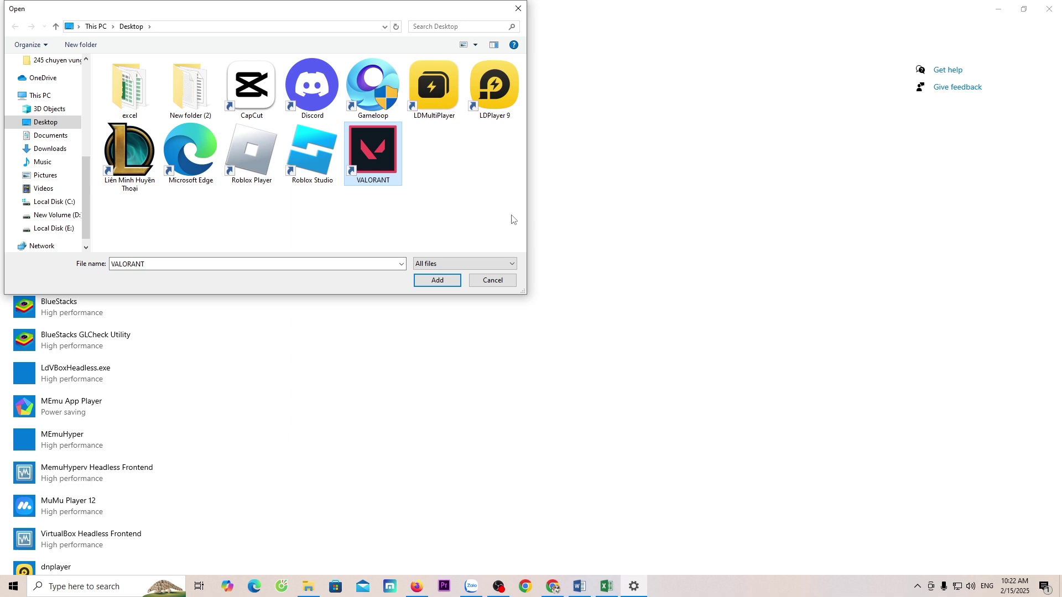
# Add VALORANT as Riot Client, set it to High performance, save, and close Settings.
pyautogui.click(437, 281)
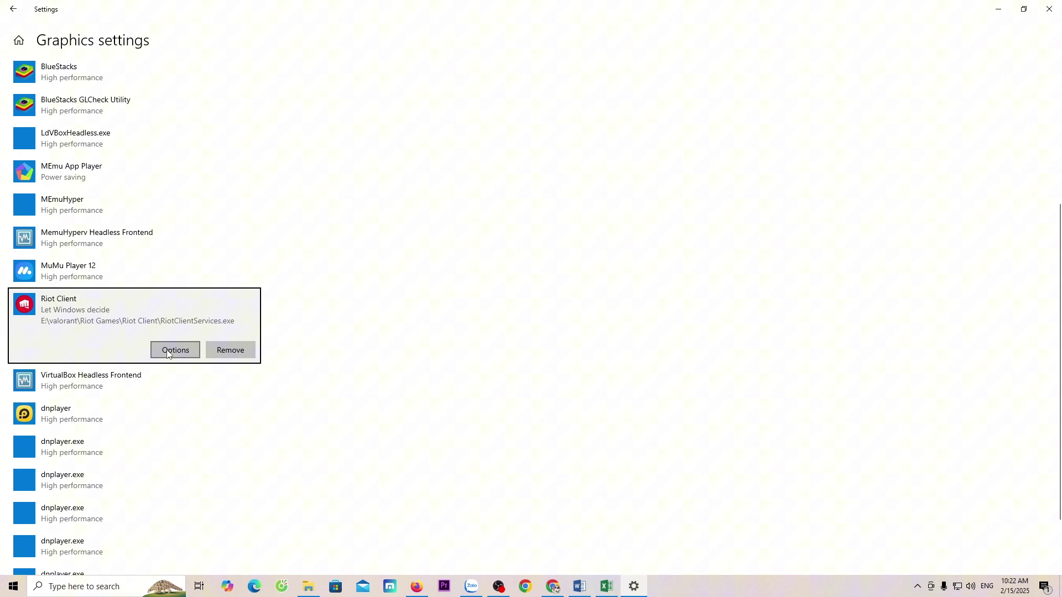
pyautogui.click(176, 352)
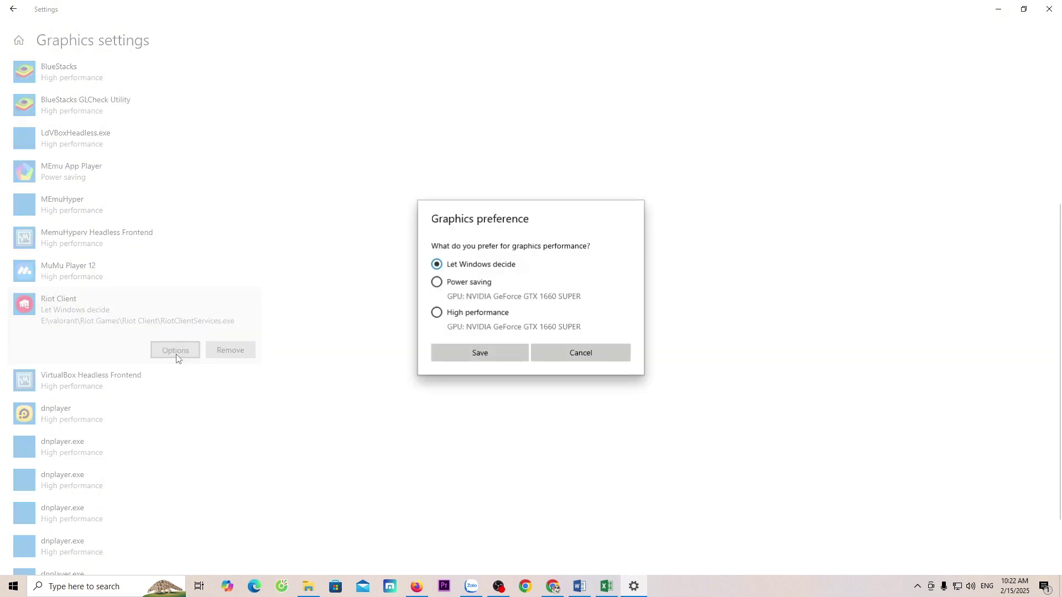
pyautogui.click(438, 315)
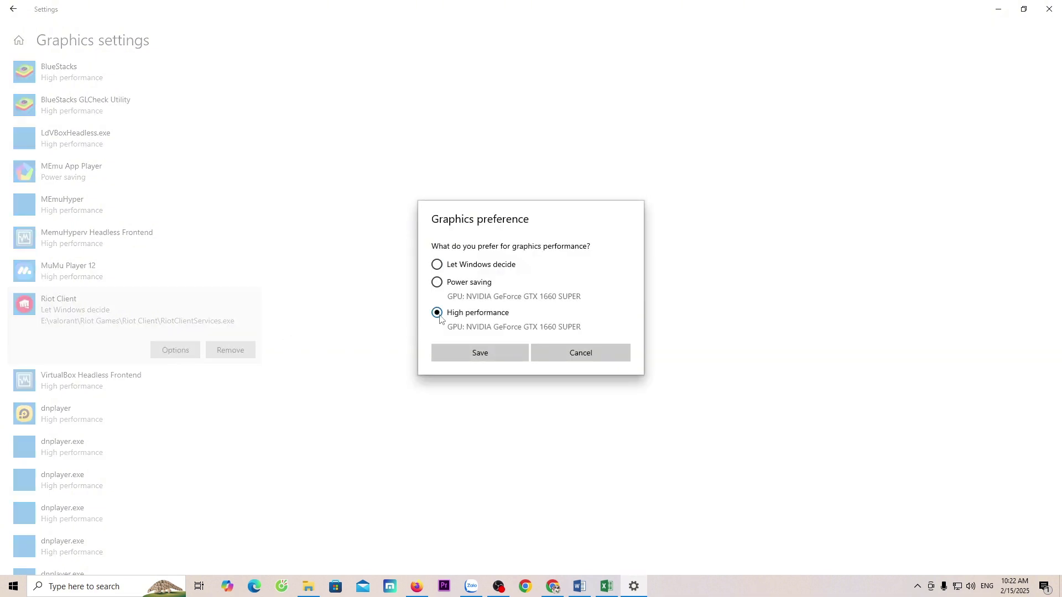
pyautogui.click(485, 361)
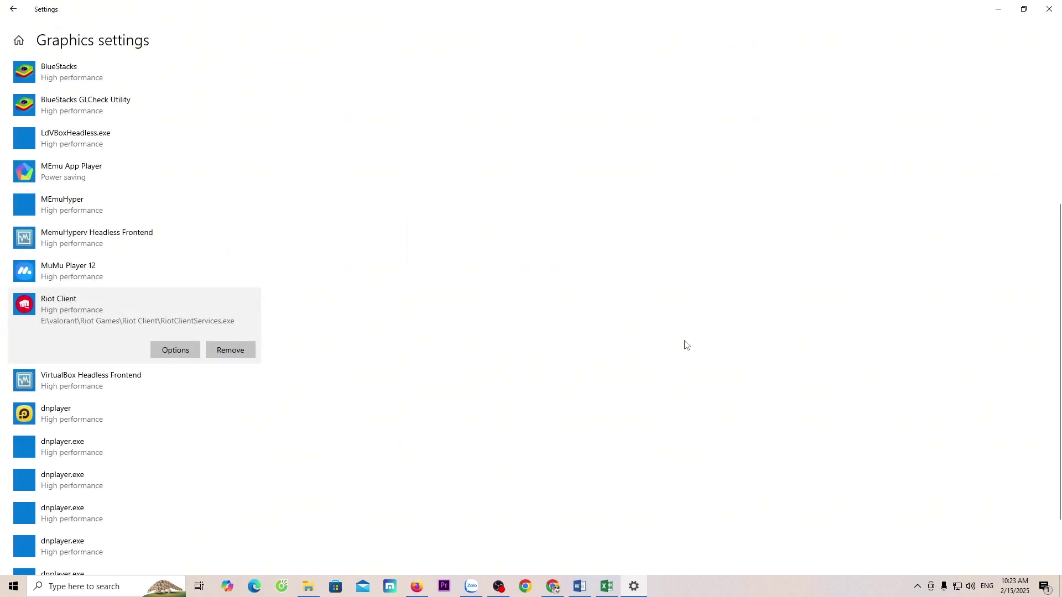
pyautogui.click(1049, 9)
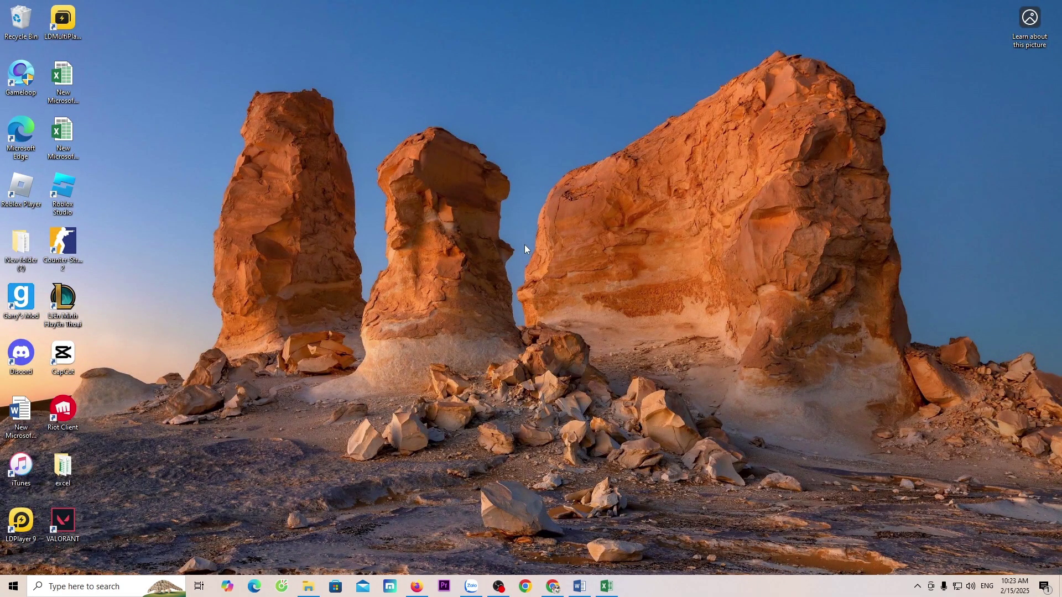
# In NVIDIA Control Panel, set 'Use my preference emphasizing' to Performance under Adjust image settings with preview.
pyautogui.rightClick(524, 244)
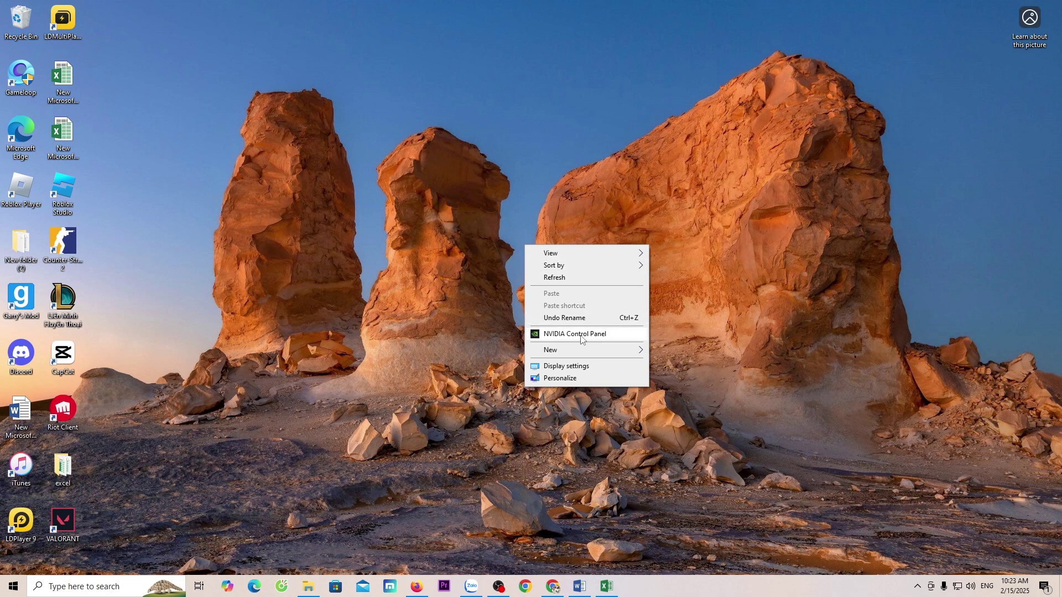
pyautogui.click(634, 335)
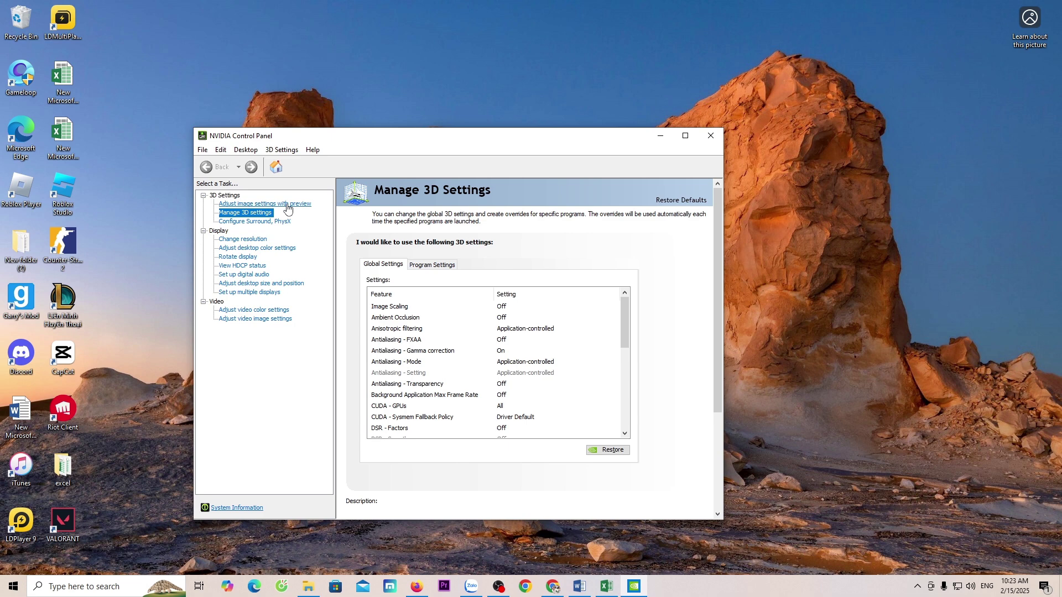
pyautogui.click(288, 204)
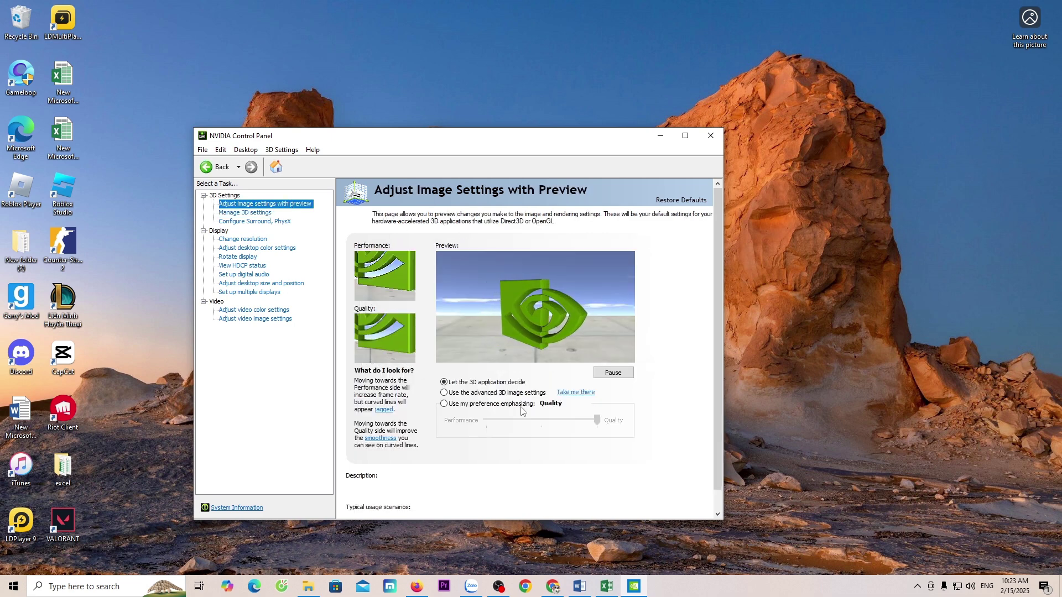
pyautogui.click(451, 406)
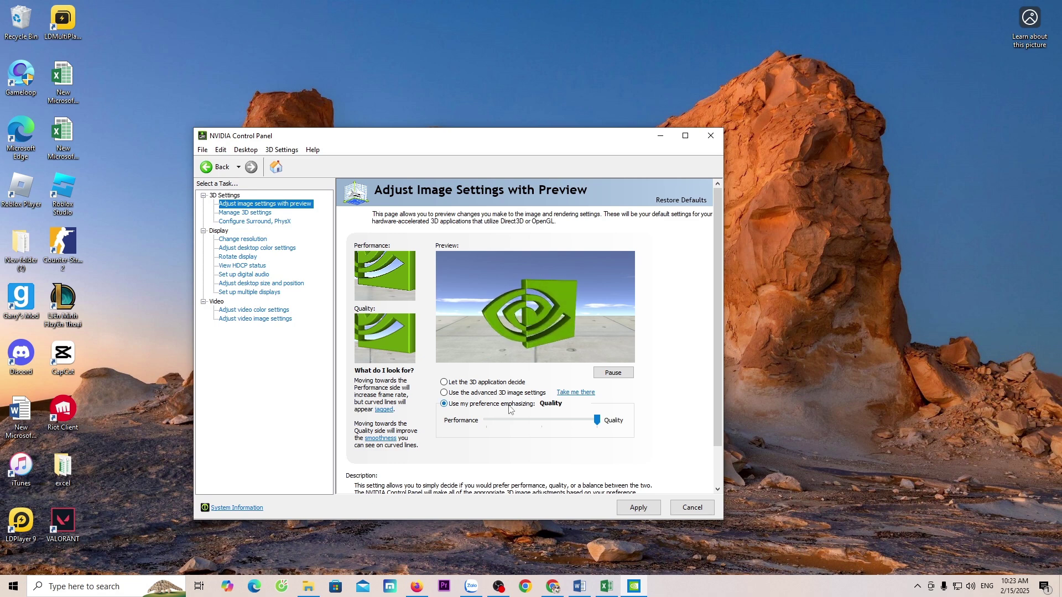
pyautogui.moveTo(596, 421); pyautogui.dragTo(470, 427)
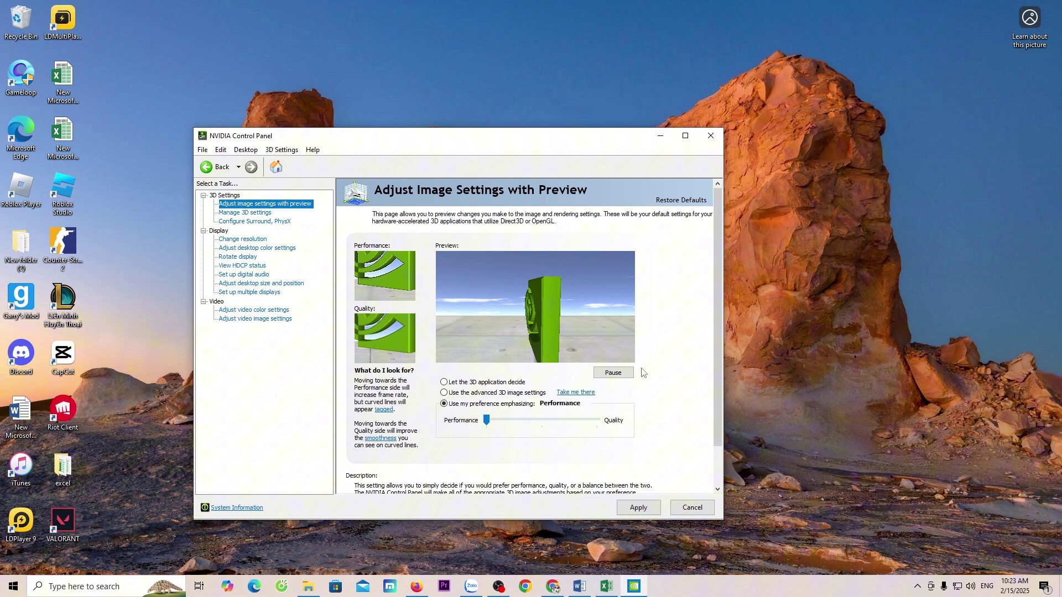
# Set the global Power management mode to 'Prefer maximum performance' in Manage 3D Settings and apply.
pyautogui.click(255, 217)
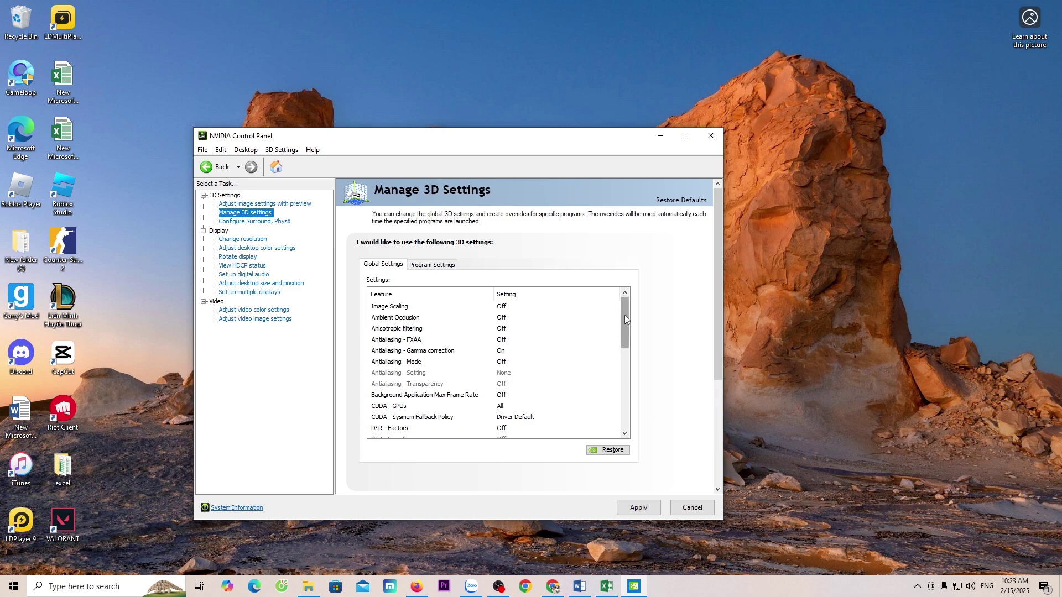
pyautogui.moveTo(625, 317); pyautogui.dragTo(630, 379)
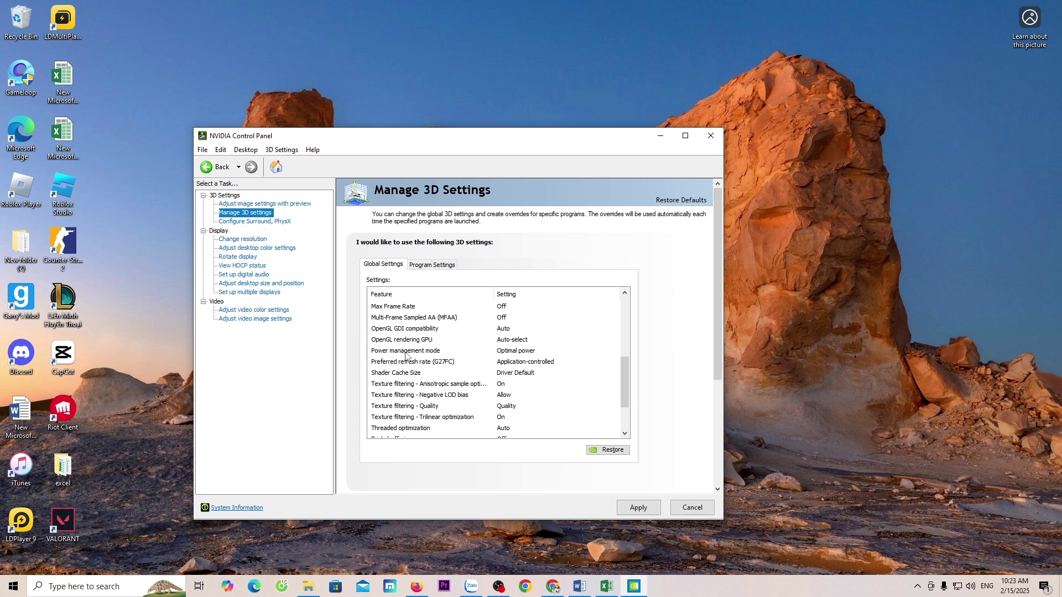
pyautogui.click(556, 352)
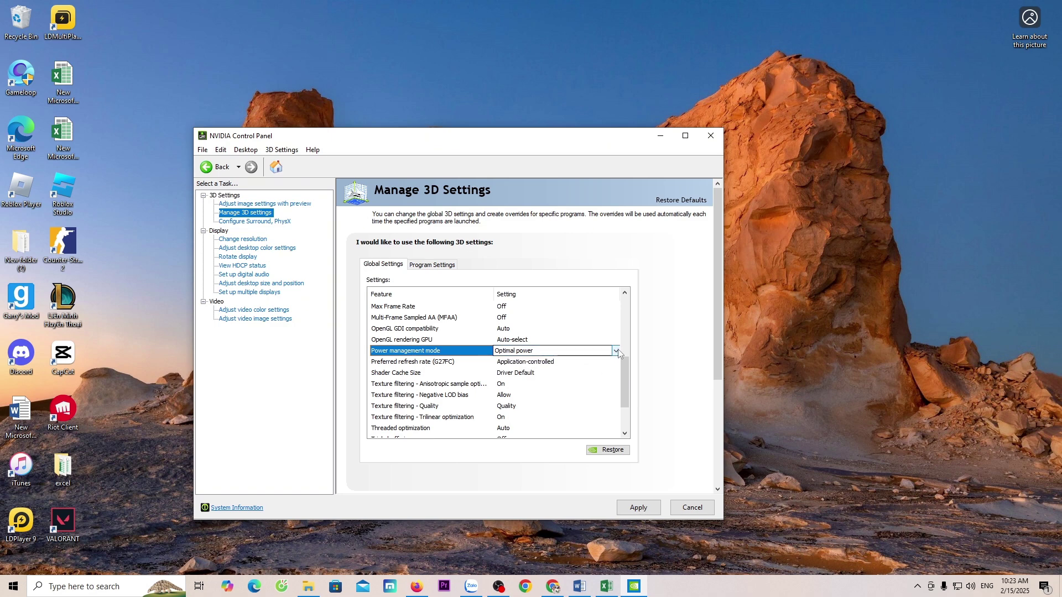
pyautogui.click(616, 352)
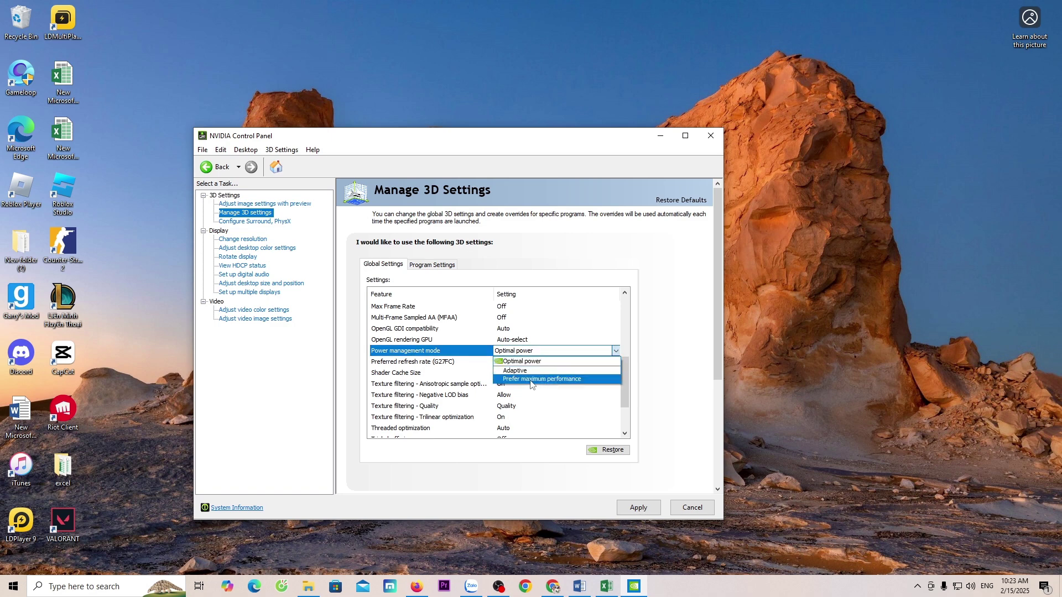
pyautogui.click(579, 380)
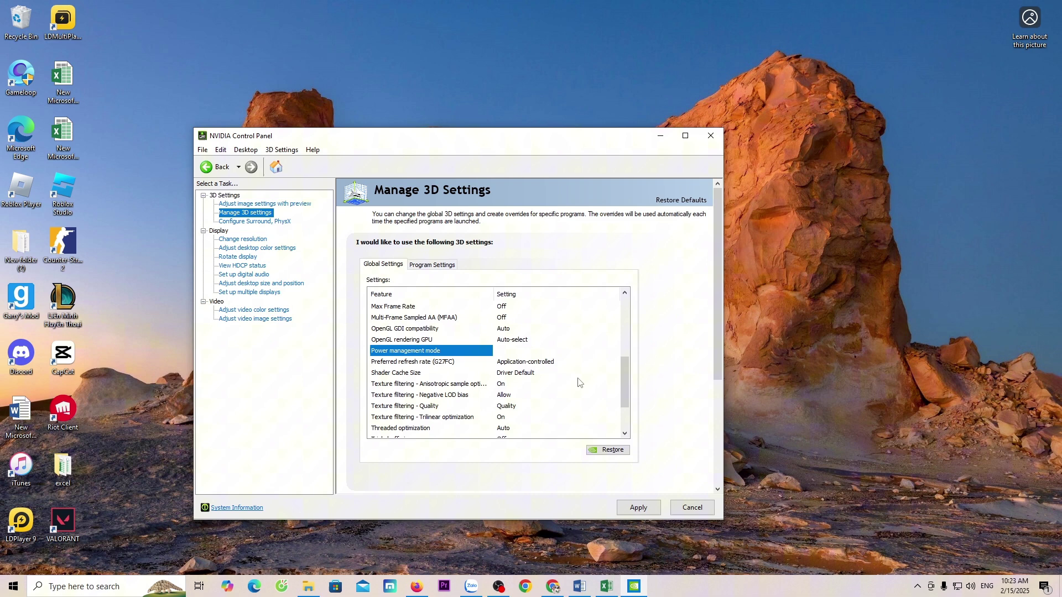
pyautogui.moveTo(627, 324); pyautogui.dragTo(627, 379)
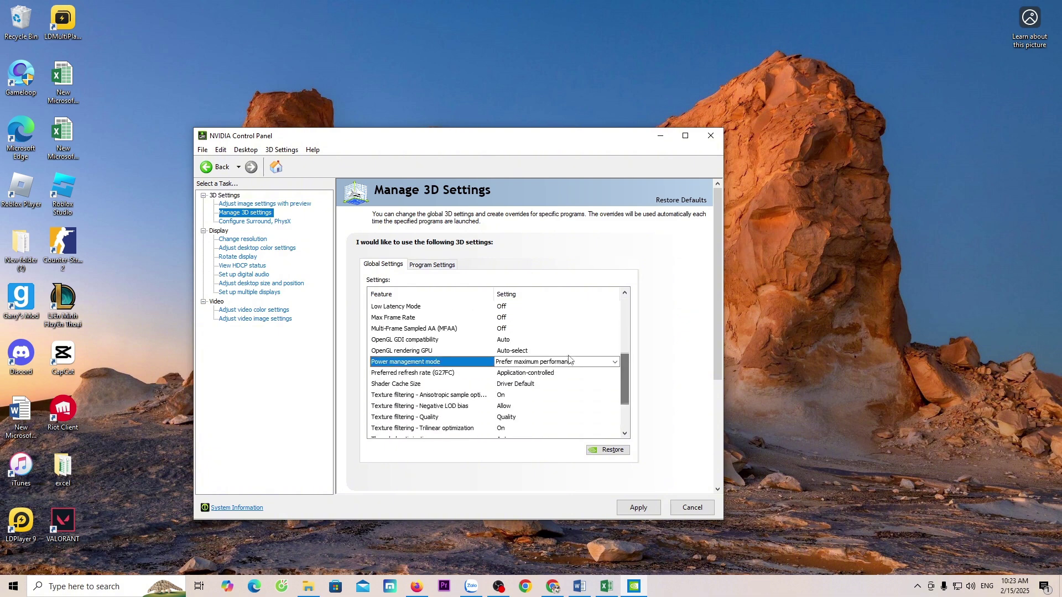
pyautogui.click(637, 508)
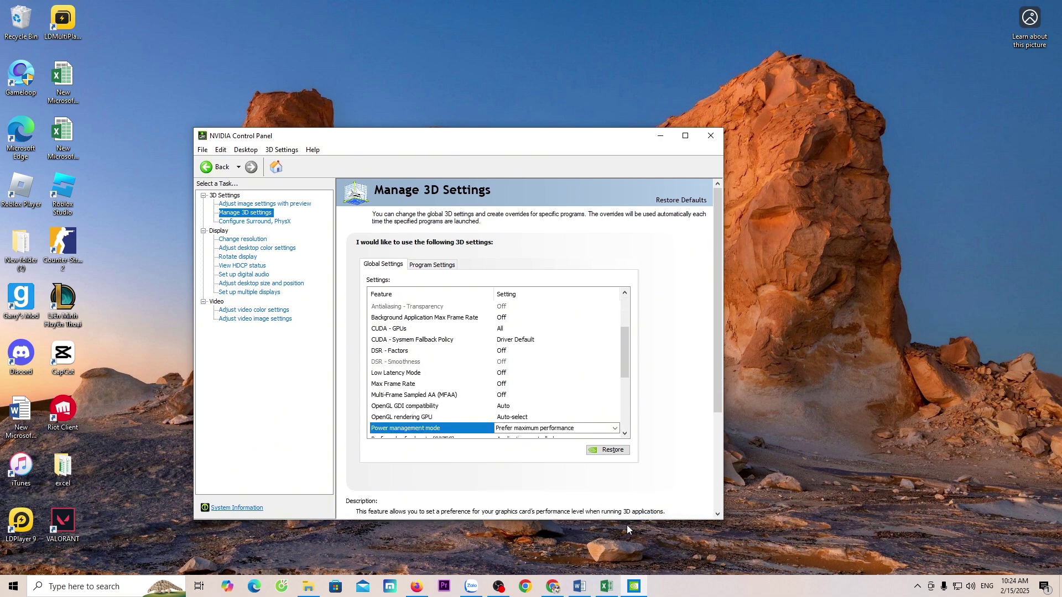
# Close NVIDIA Control Panel, then turn off 'Let apps run in the background' and close Settings.
pyautogui.click(712, 137)
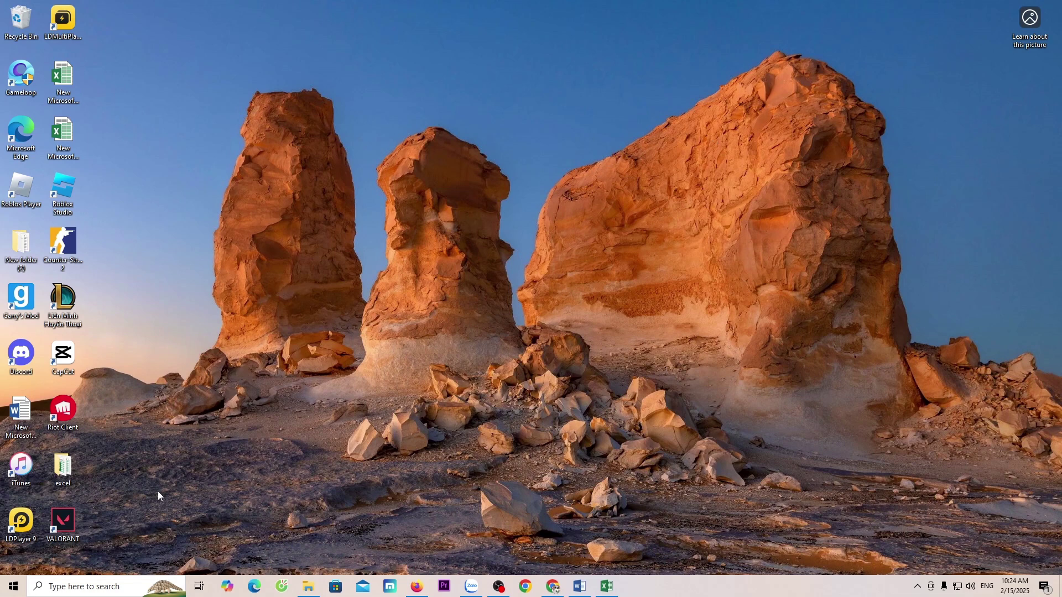
pyautogui.click(92, 590)
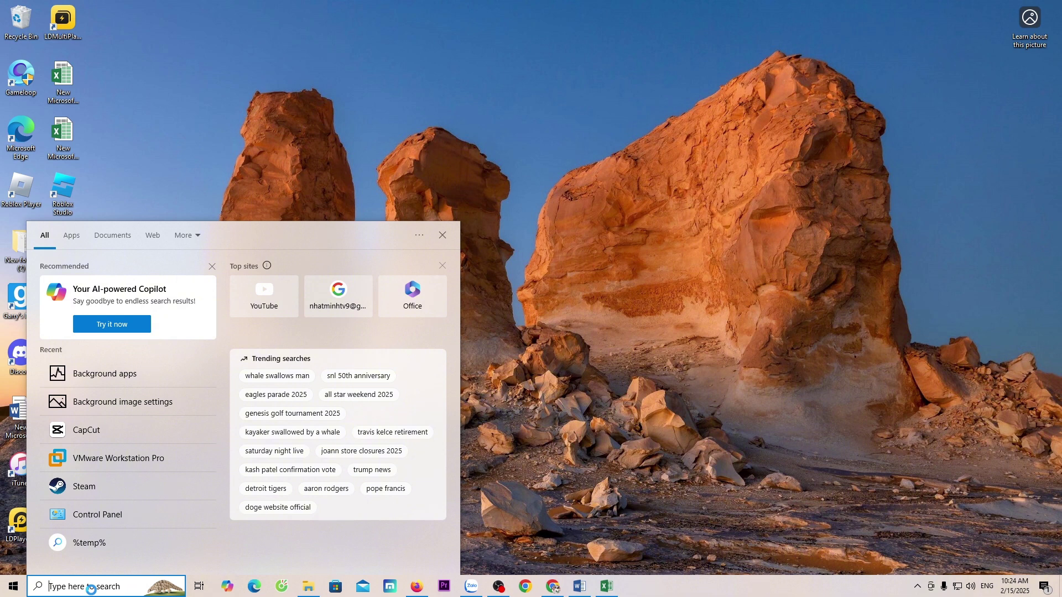
pyautogui.write('back')
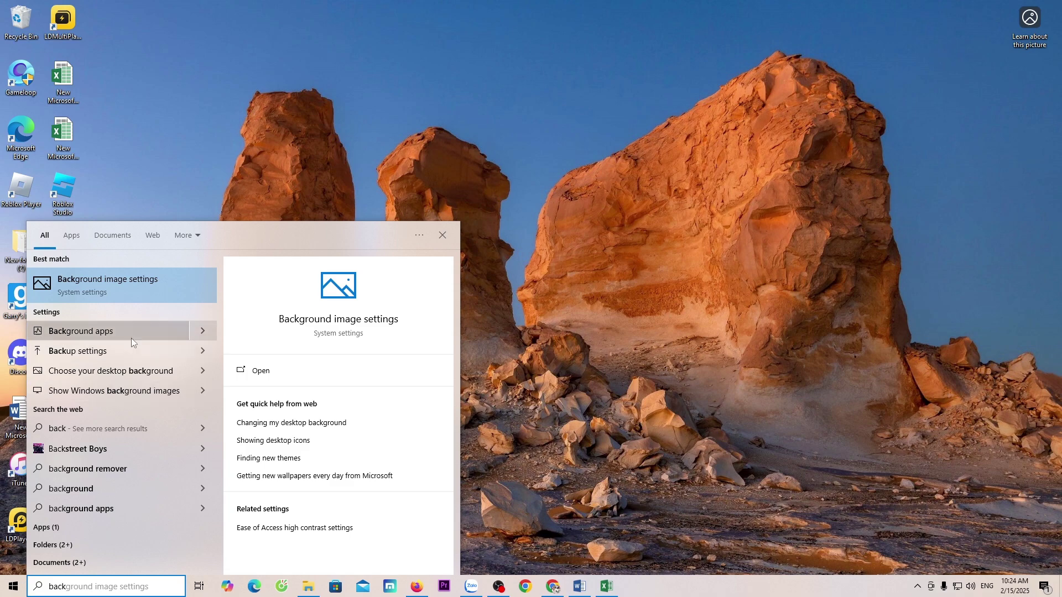
pyautogui.click(141, 331)
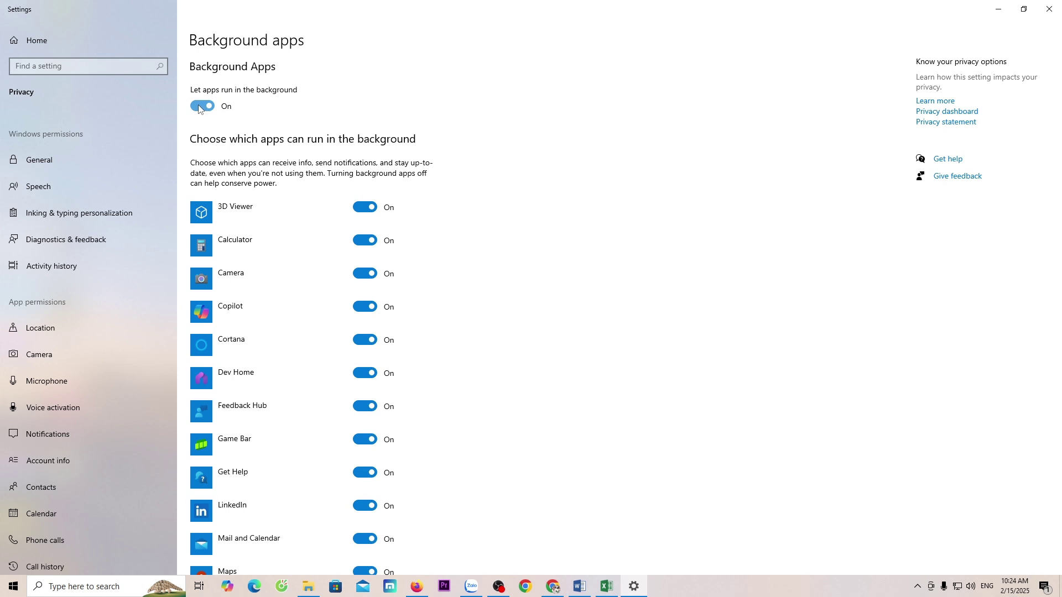
pyautogui.click(202, 107)
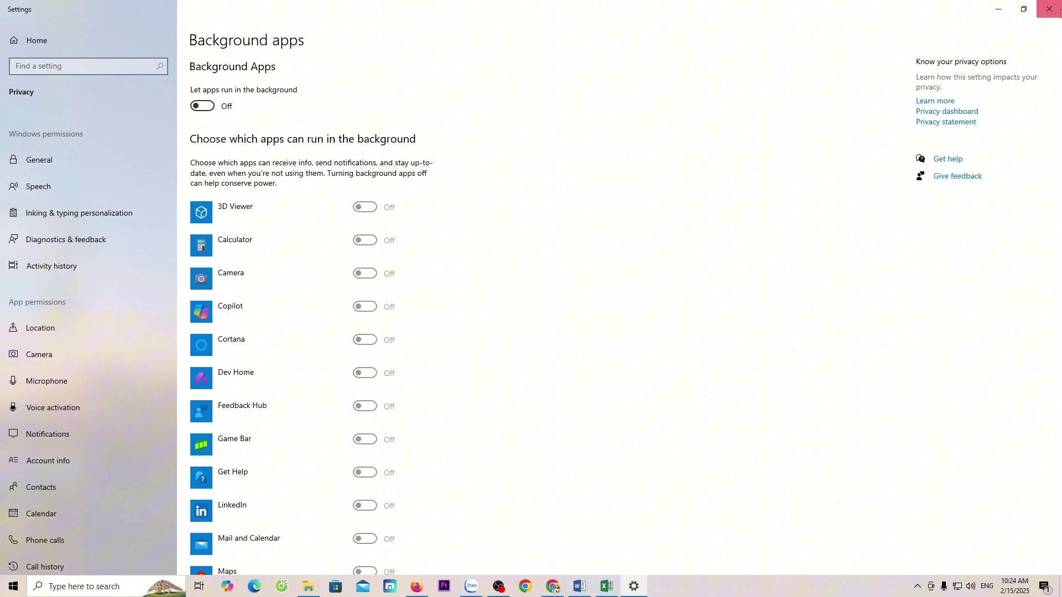
pyautogui.click(1054, 10)
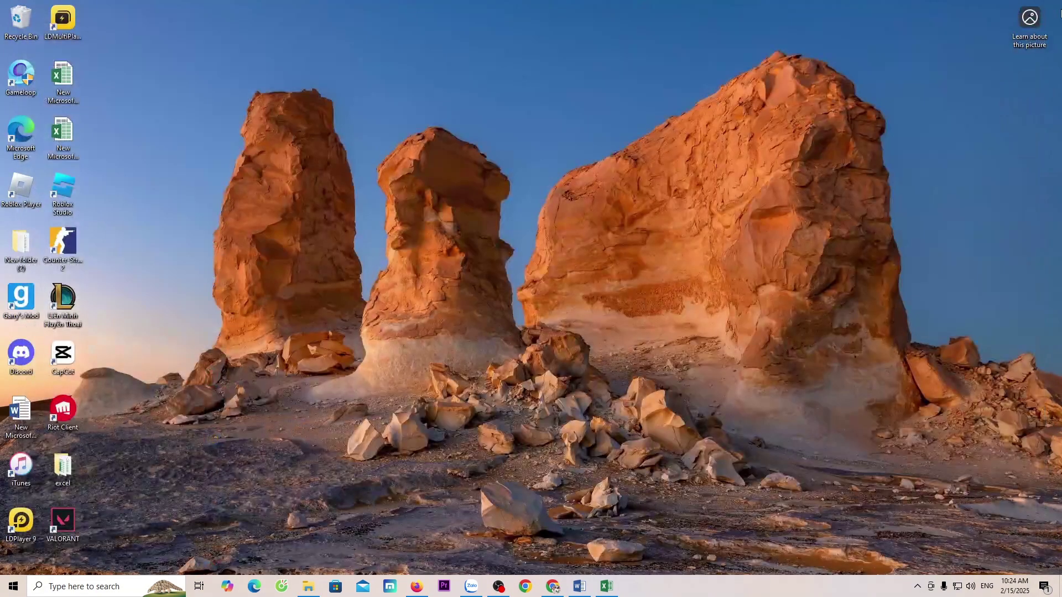
# Turn off 'Allow downloads from other PCs' in Delivery Optimization, then close Settings.
pyautogui.click(13, 586)
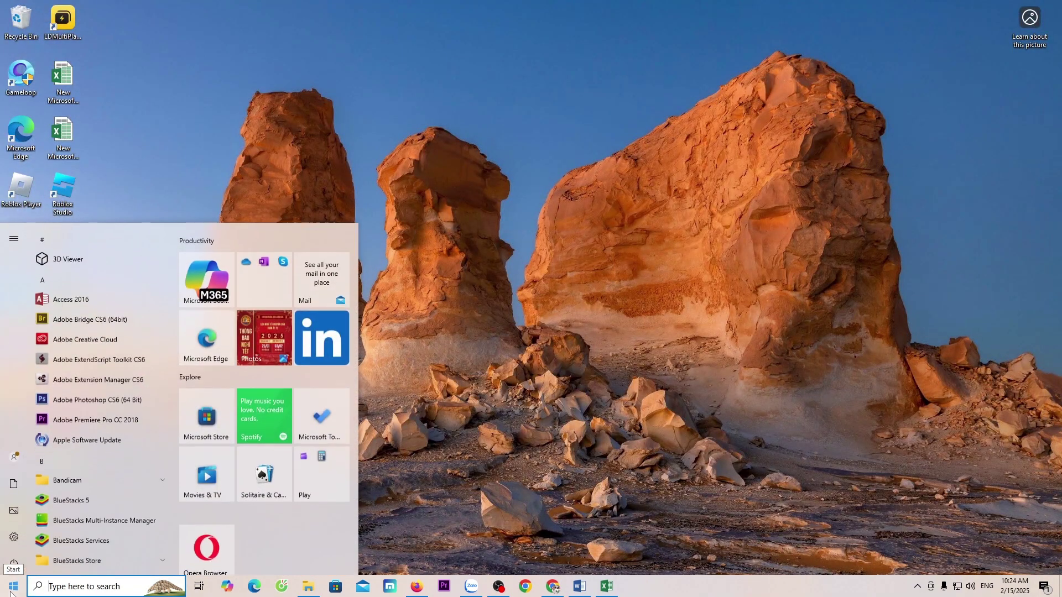
pyautogui.click(14, 537)
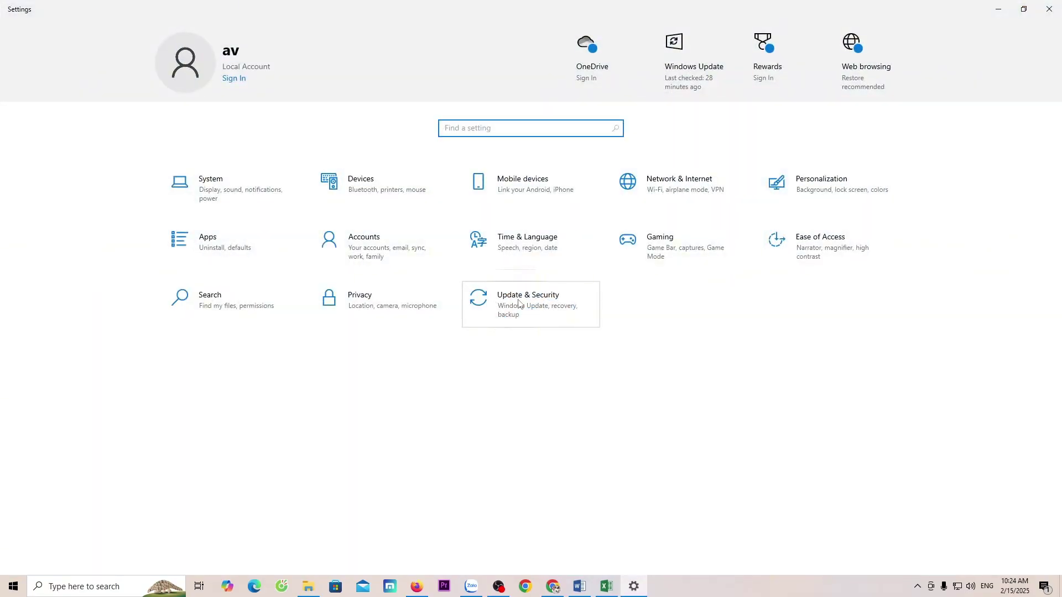
pyautogui.click(558, 305)
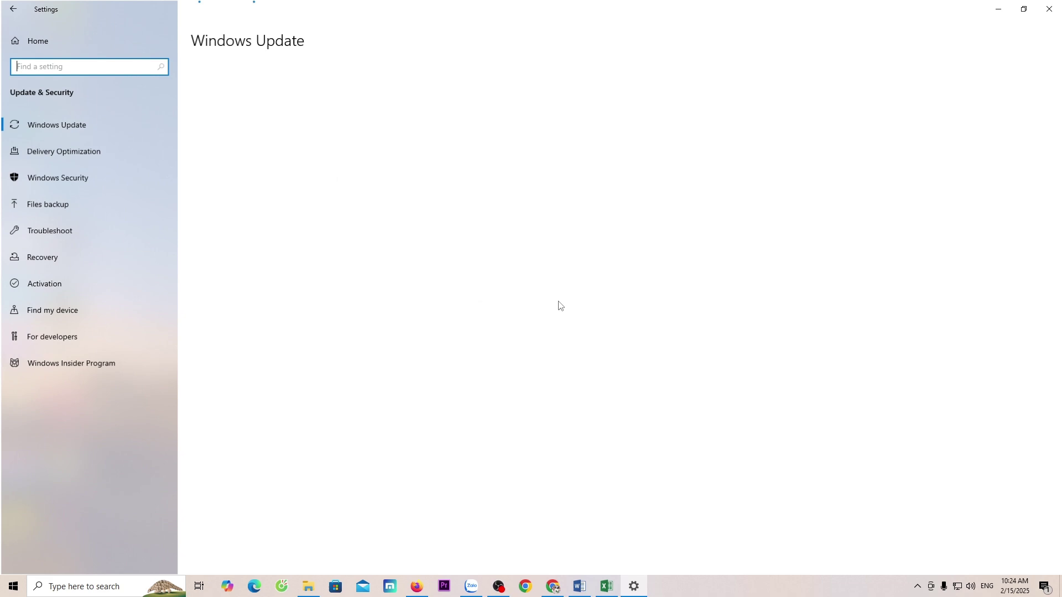
pyautogui.click(80, 151)
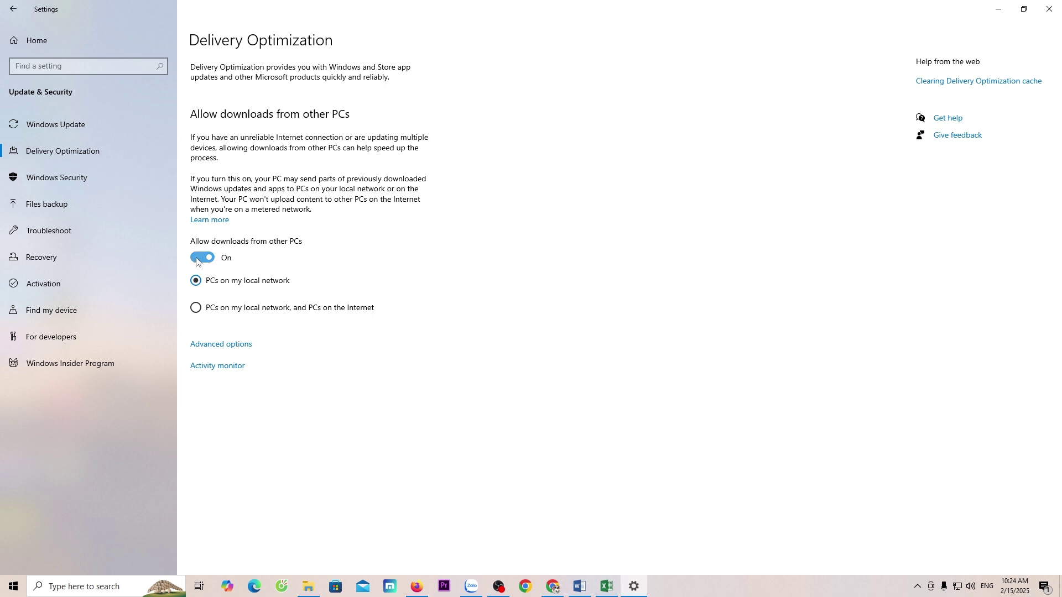
pyautogui.click(199, 257)
pyautogui.click(1049, 10)
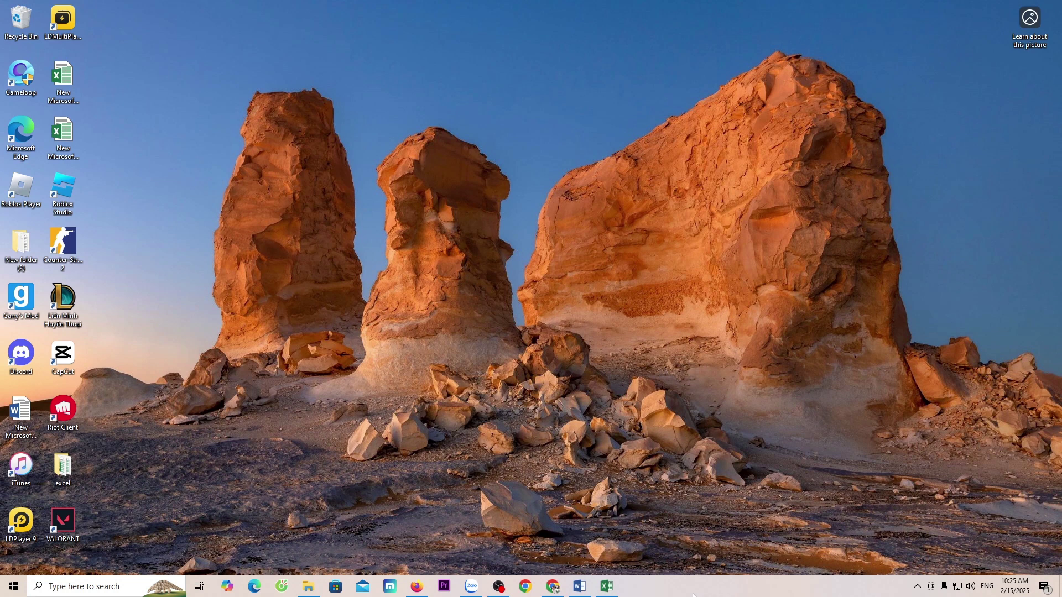
# Open Task Manager from the taskbar, maximized on the Startup tab.
pyautogui.rightClick(737, 594)
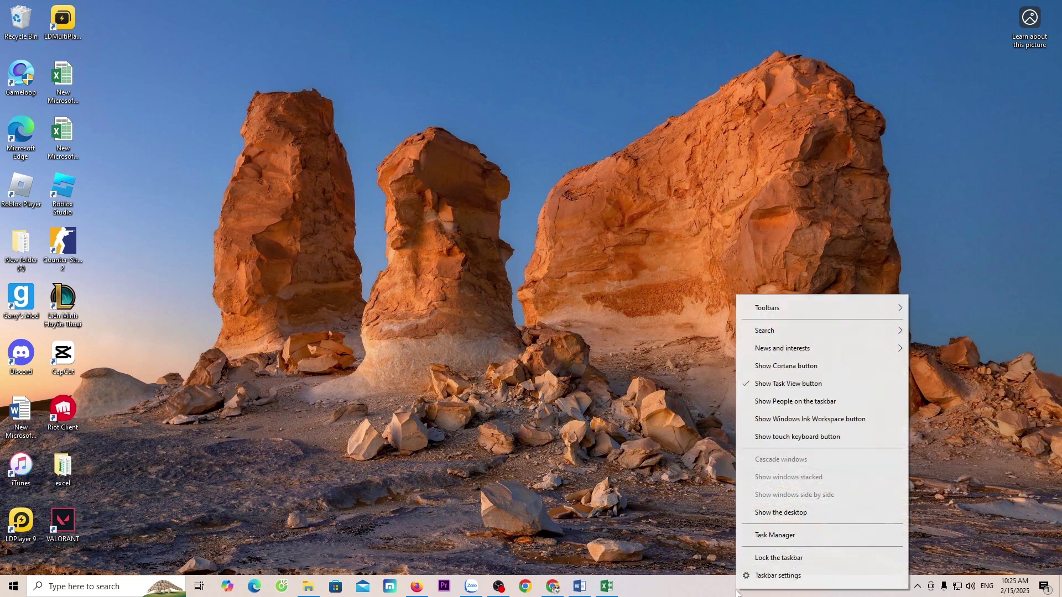
pyautogui.click(803, 541)
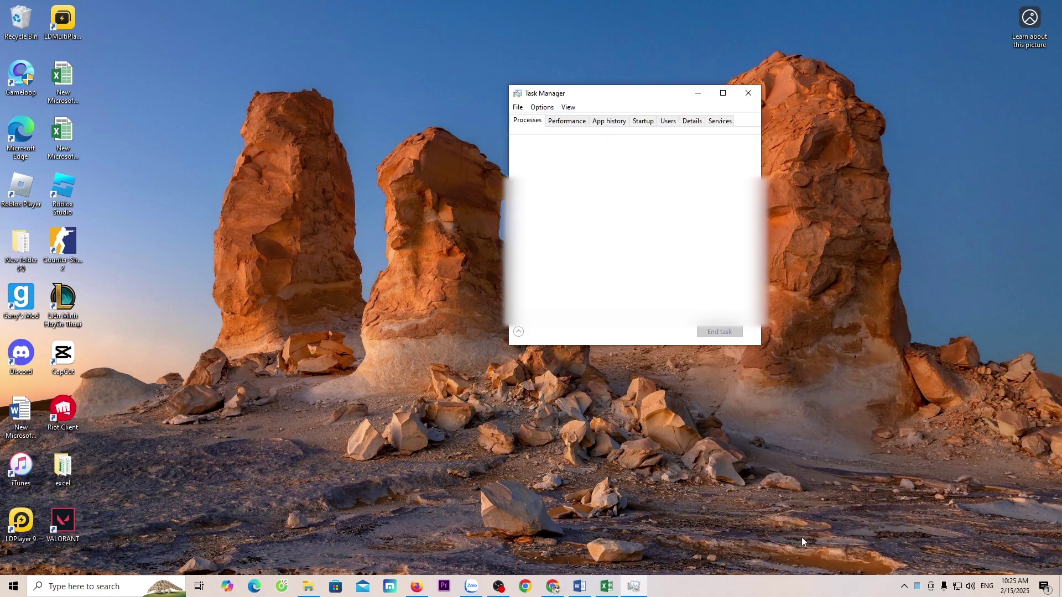
pyautogui.click(644, 125)
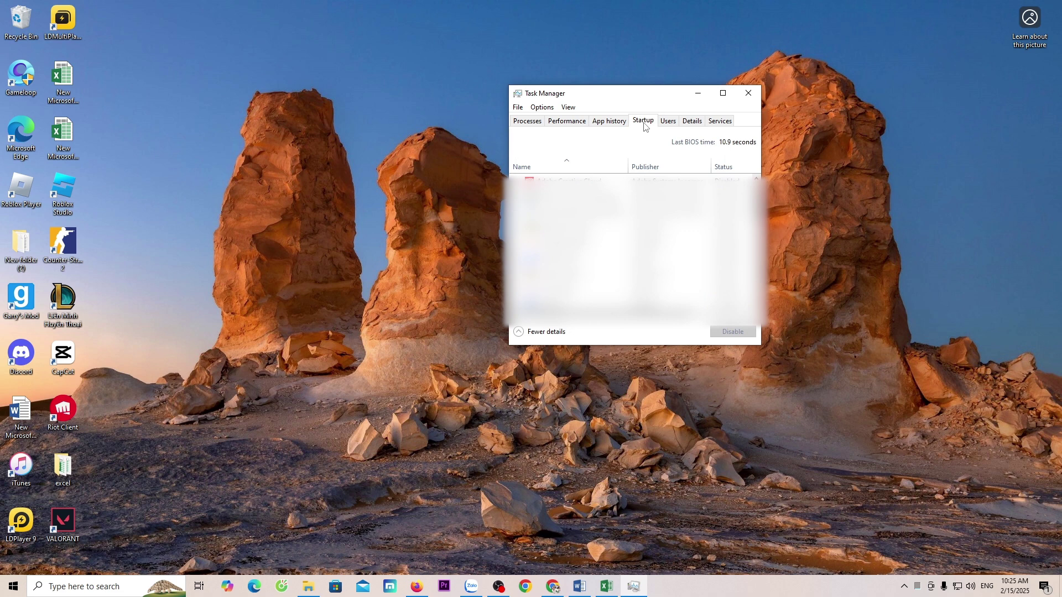
pyautogui.click(723, 94)
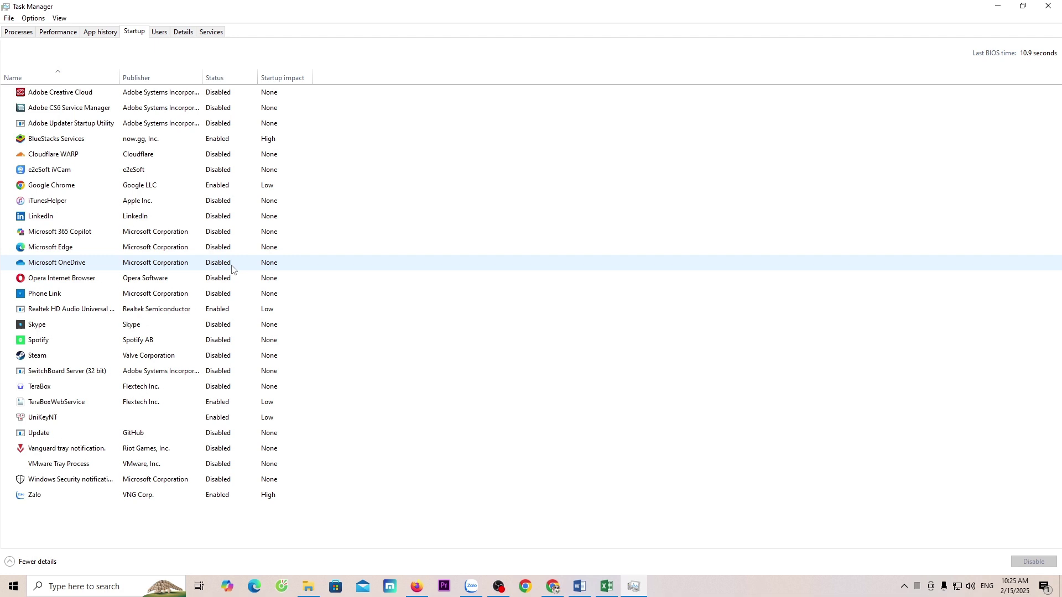
# Disable Zalo and BlueStacks Services at startup, then select the Google Chrome and Realtek audio entries.
pyautogui.click(224, 501)
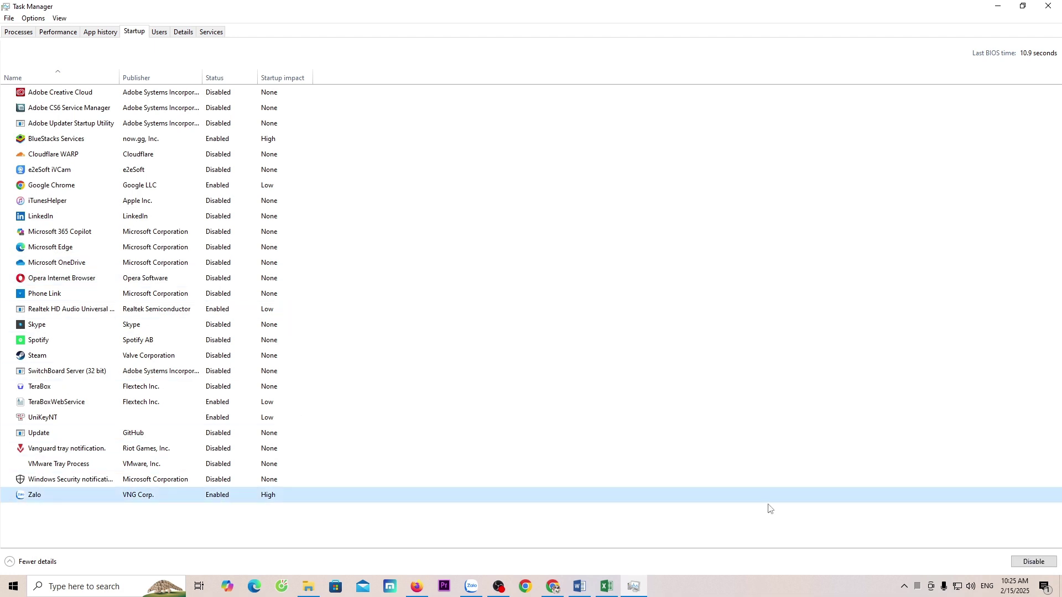
pyautogui.click(1034, 562)
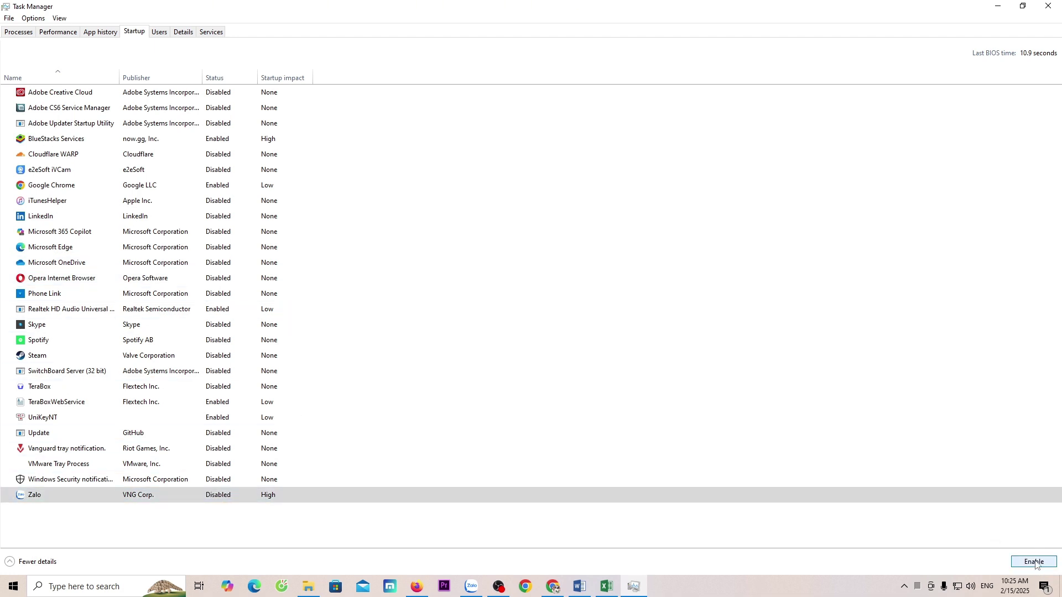
pyautogui.click(222, 143)
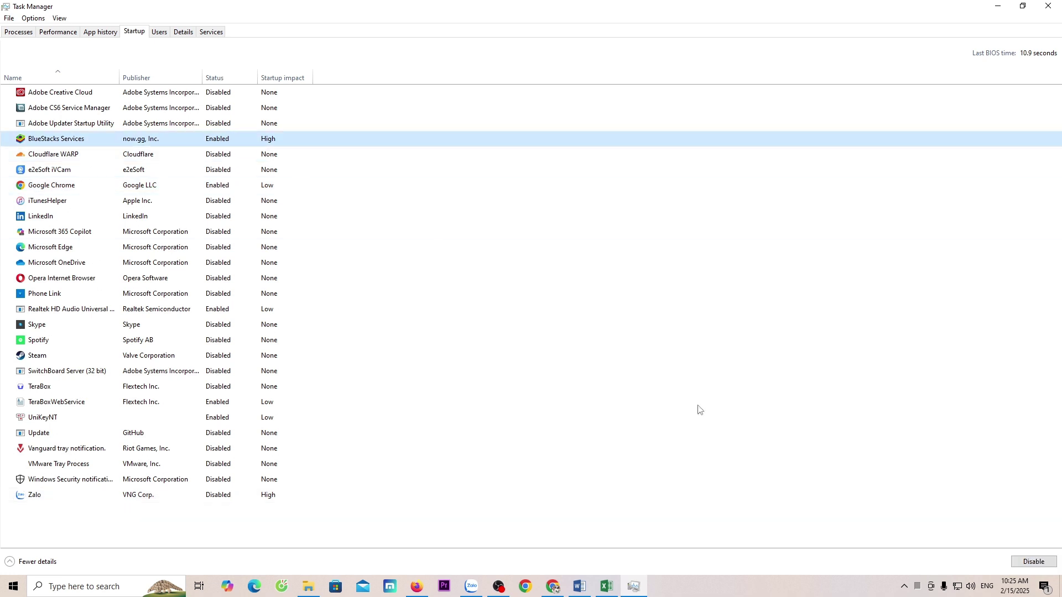
pyautogui.click(1034, 562)
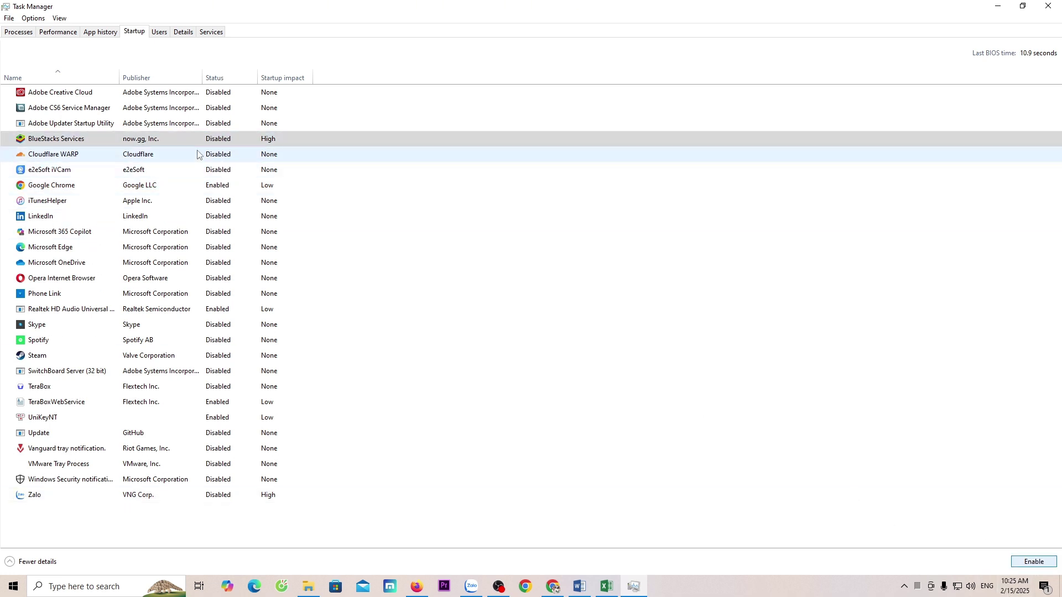
pyautogui.click(218, 187)
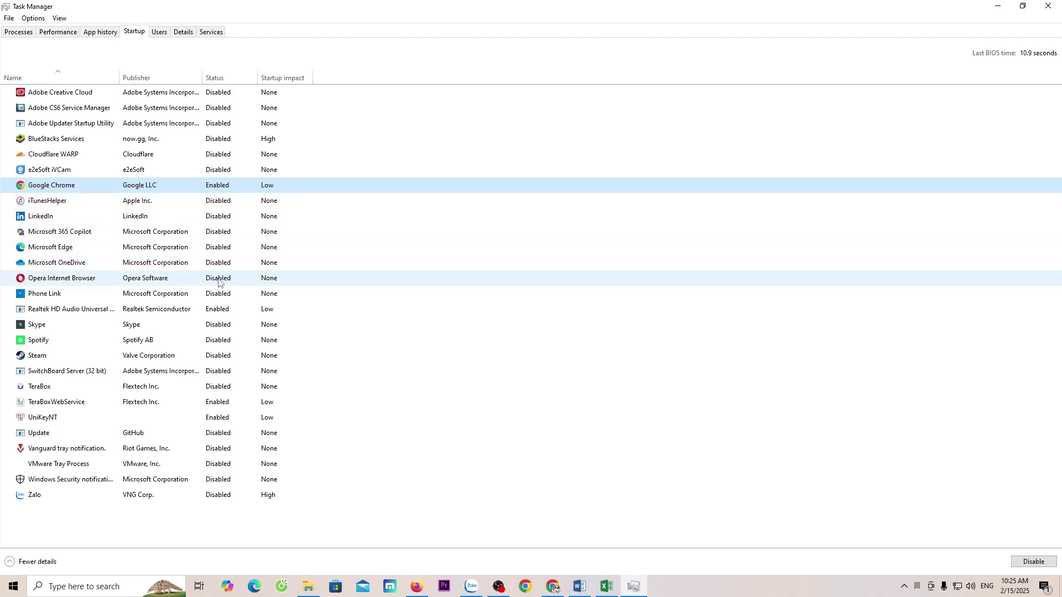
pyautogui.click(220, 313)
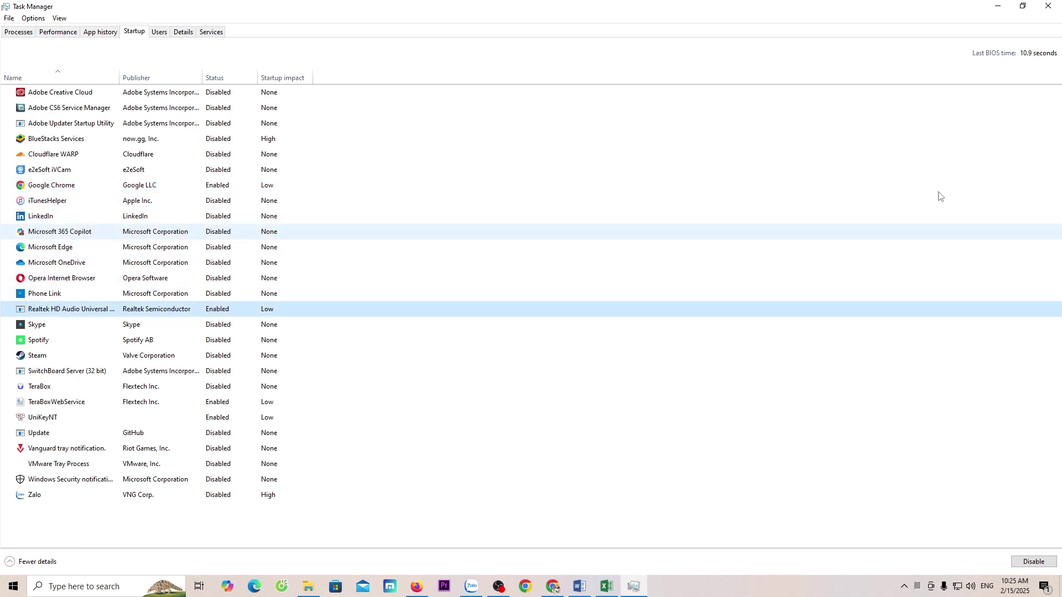